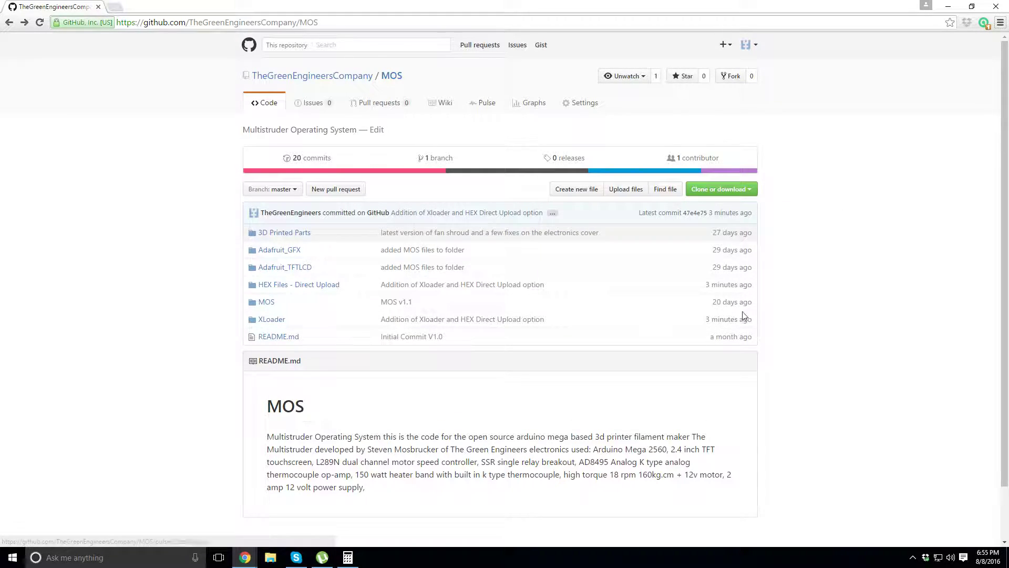
Download the MOS repository as a ZIP archive and show the downloaded file in its folder
left_click(703, 189)
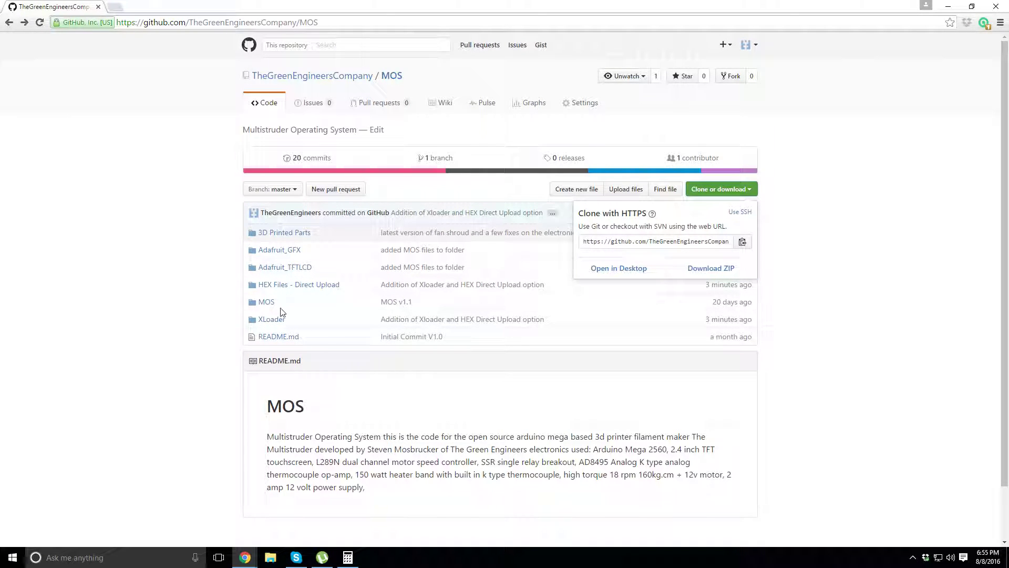
left_click(703, 269)
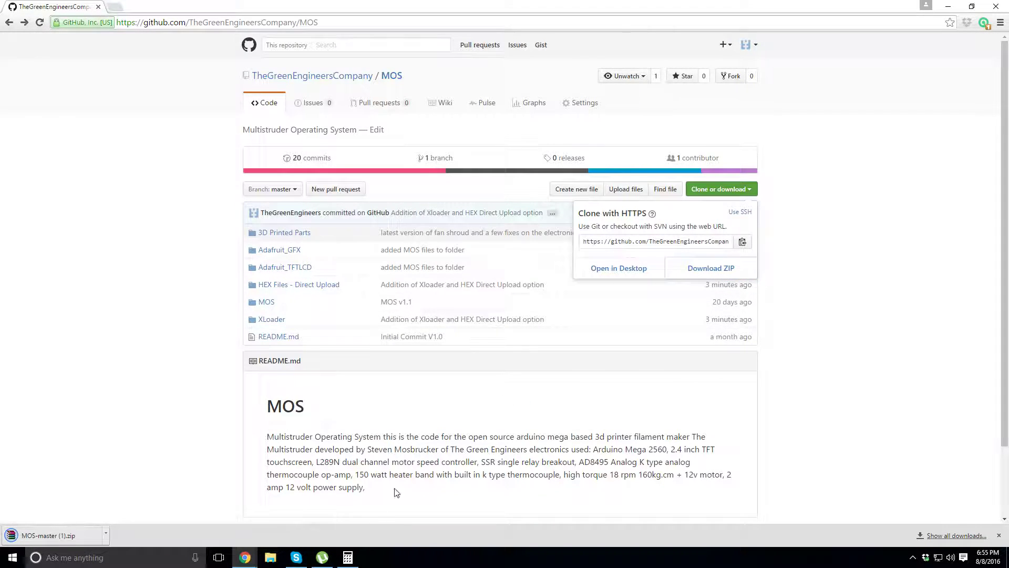
left_click(106, 532)
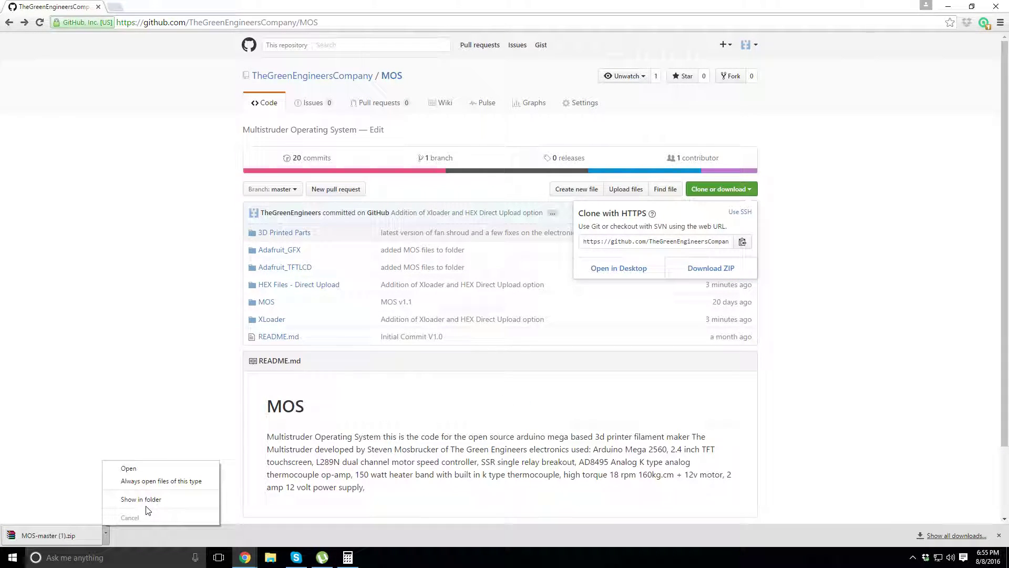
left_click(141, 500)
Extract the downloaded MOS-master (1).zip archive to the Desktop and dismiss the repository's download options
right_click(590, 271)
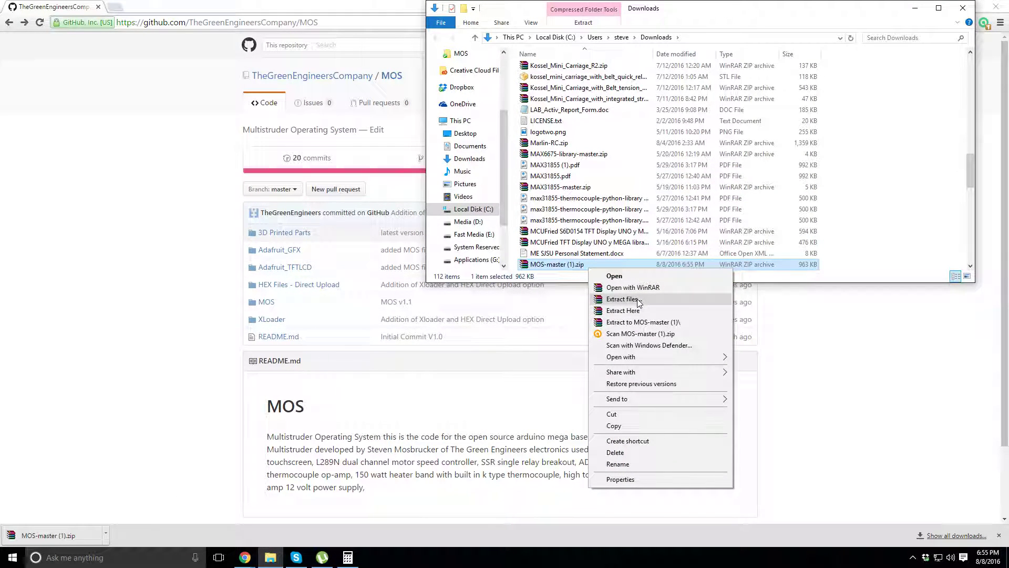
left_click(623, 310)
left_click(956, 8)
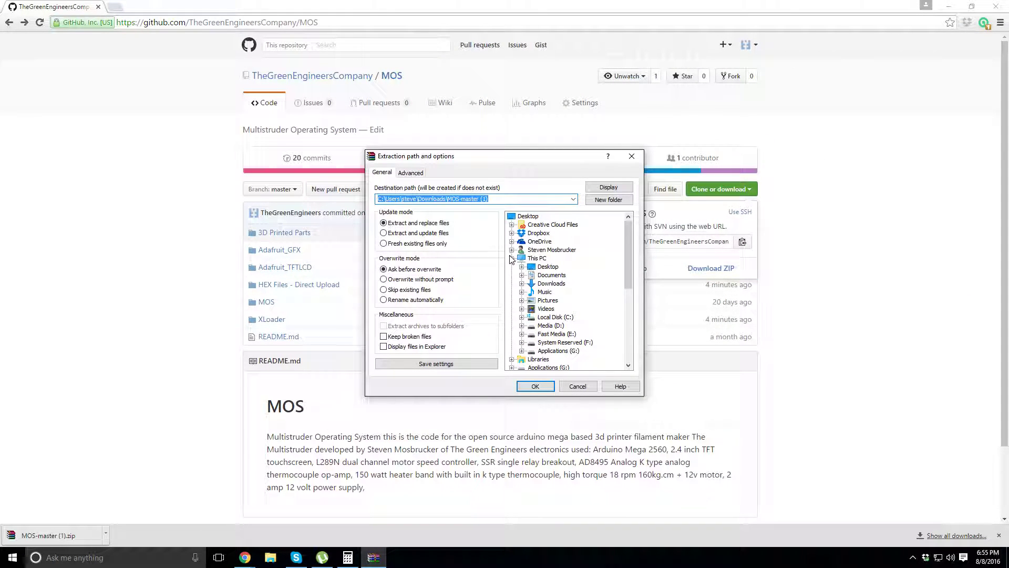
left_click(547, 267)
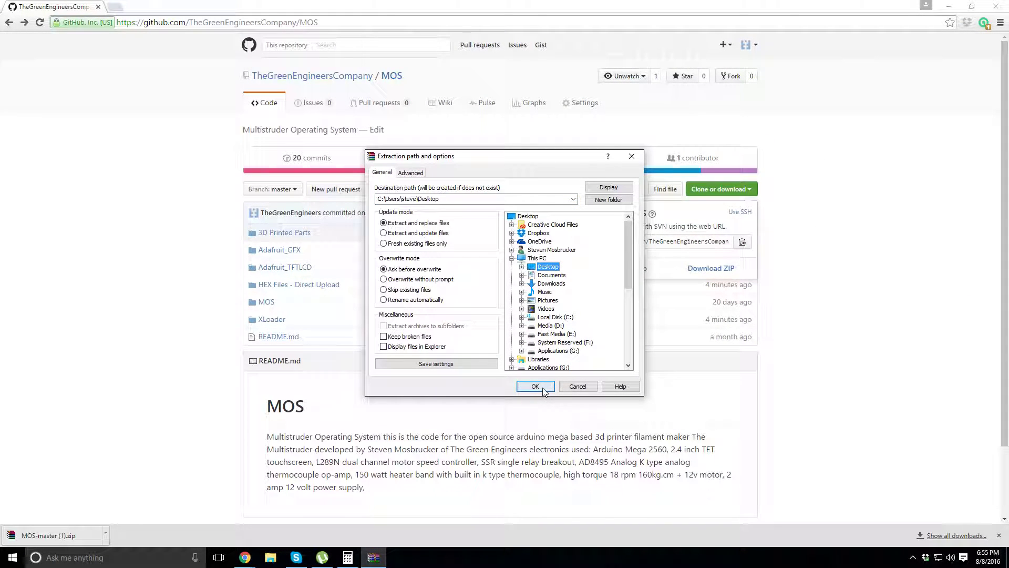
left_click(547, 387)
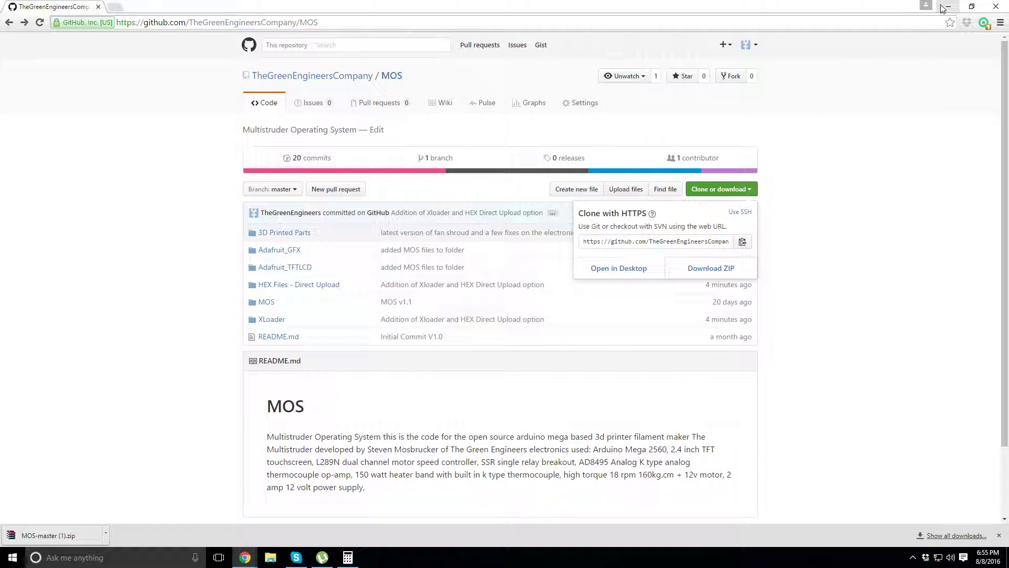
left_click(763, 255)
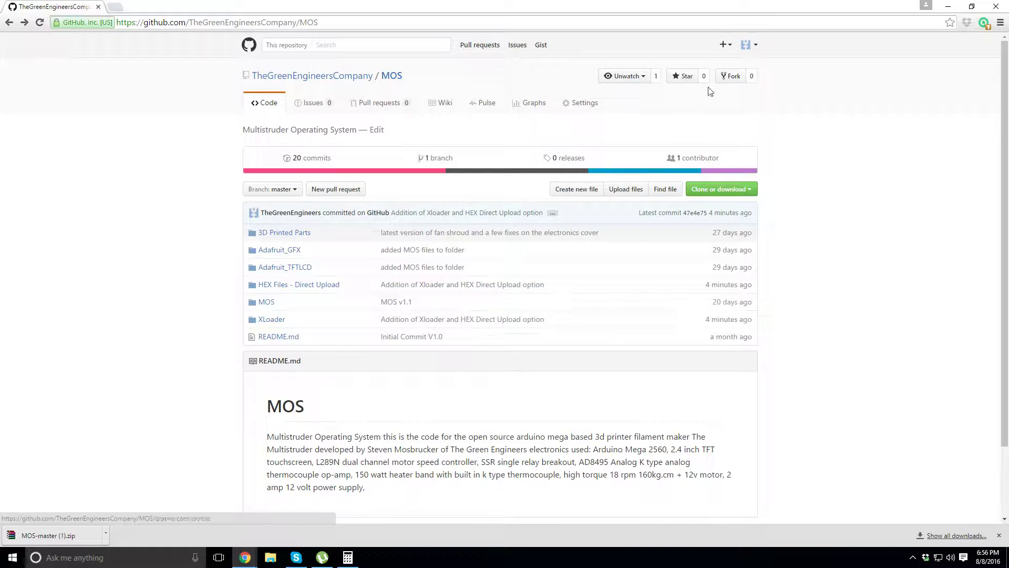
Minimize the browser, swap the desktop positions of the MOS-master and Marlin-RC folders, and open MOS-master
left_click(948, 7)
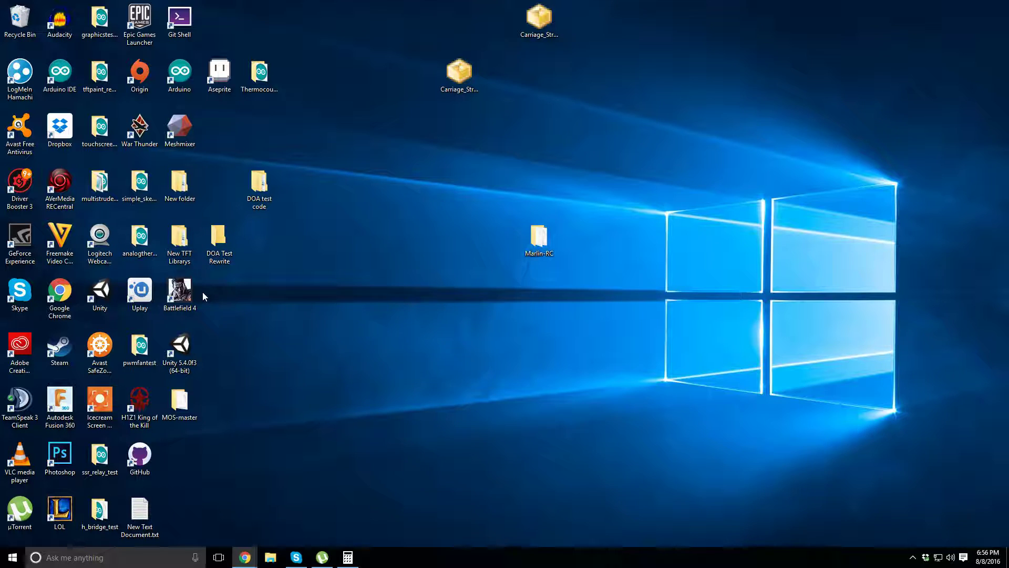
left_click_drag(163, 418, 557, 342)
left_click_drag(539, 239, 196, 415)
double_click(539, 346)
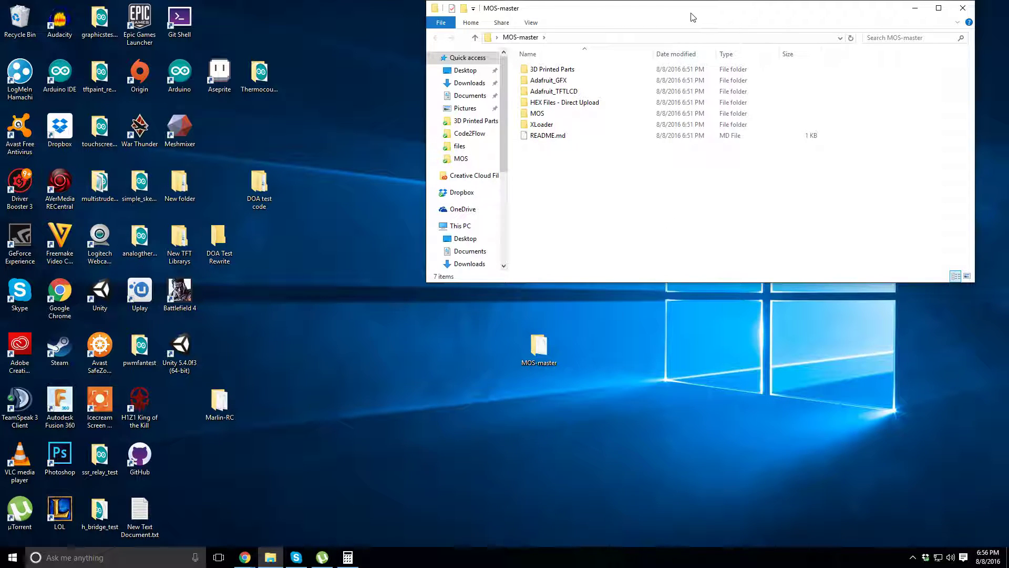
left_click_drag(629, 9, 483, 24)
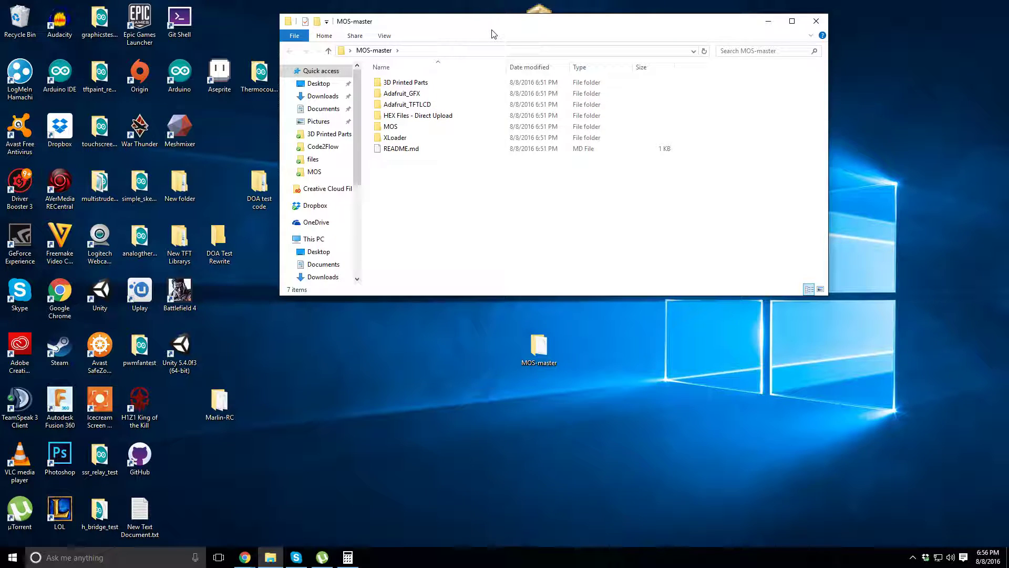
Launch XLoader.exe from the XLoader folder, place its window below the file window, and return to the MOS-master folder
double_click(412, 138)
left_click(289, 50)
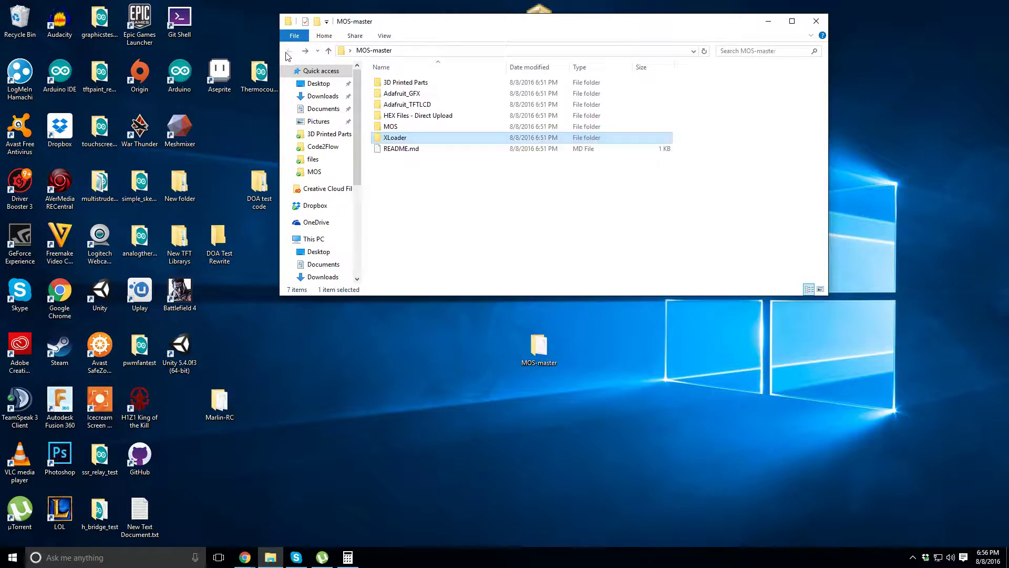
left_click_drag(461, 27, 525, 37)
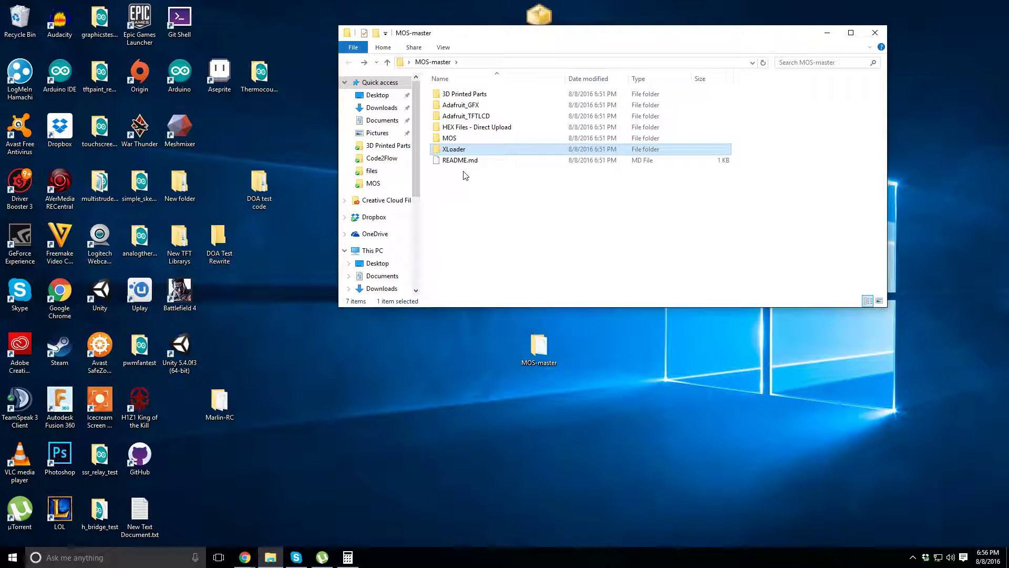
double_click(472, 150)
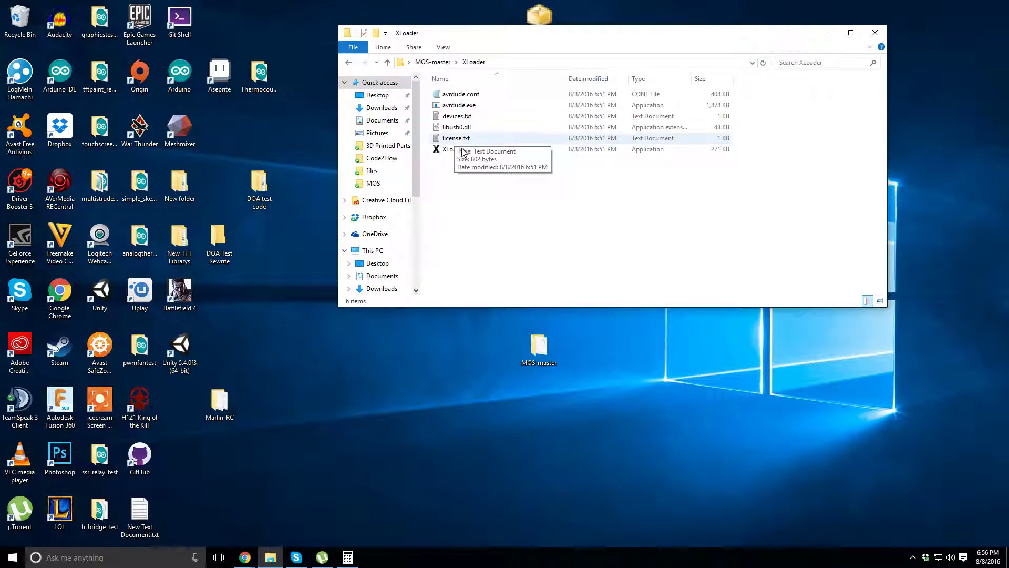
left_click(348, 62)
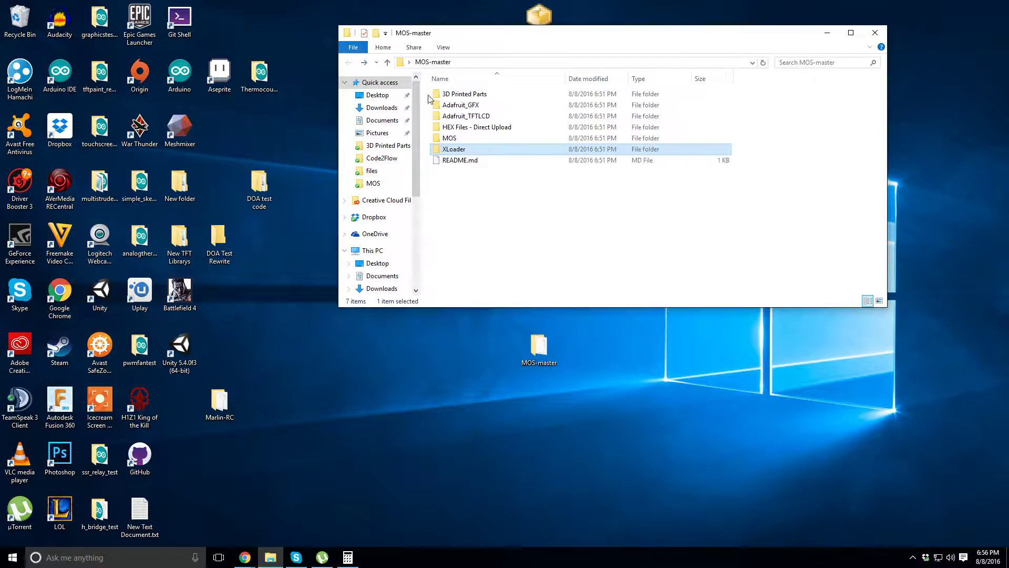
double_click(470, 150)
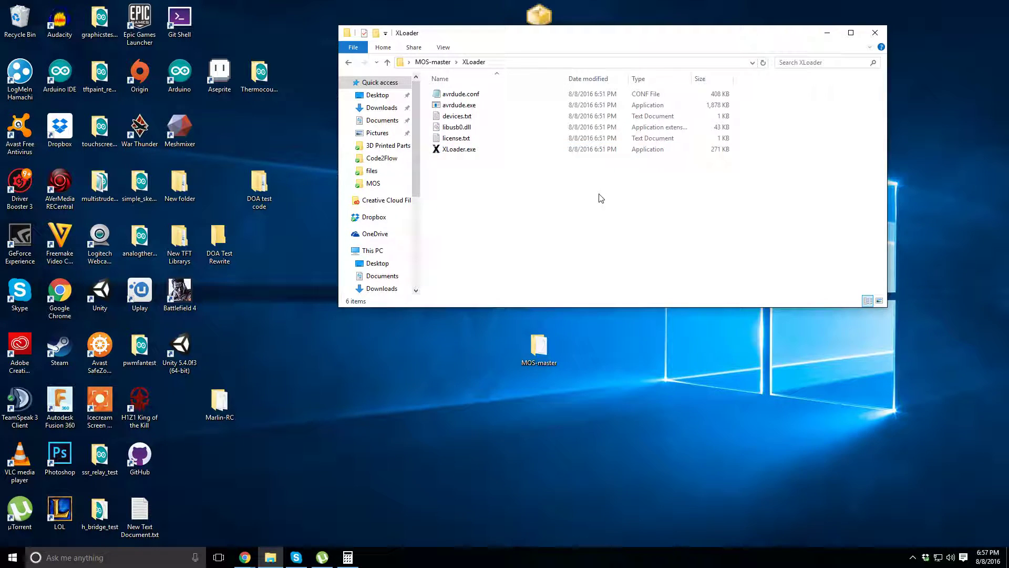
double_click(451, 150)
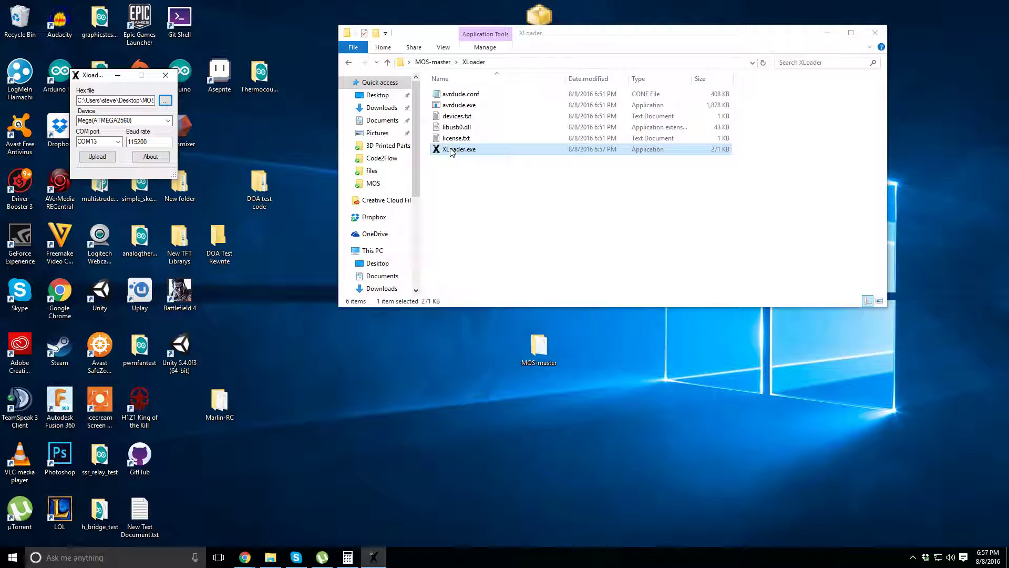
left_click_drag(85, 80, 402, 351)
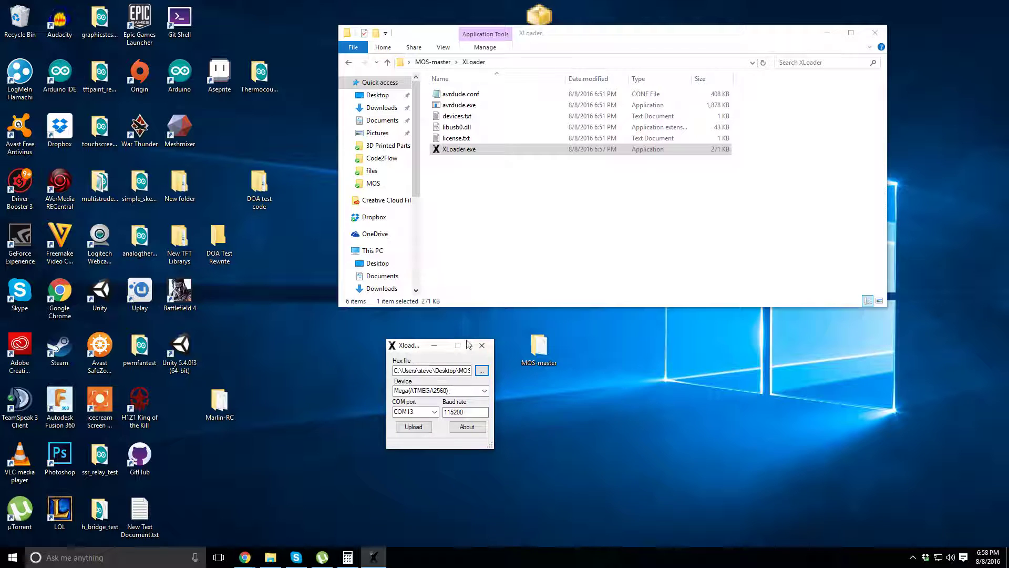
left_click(348, 62)
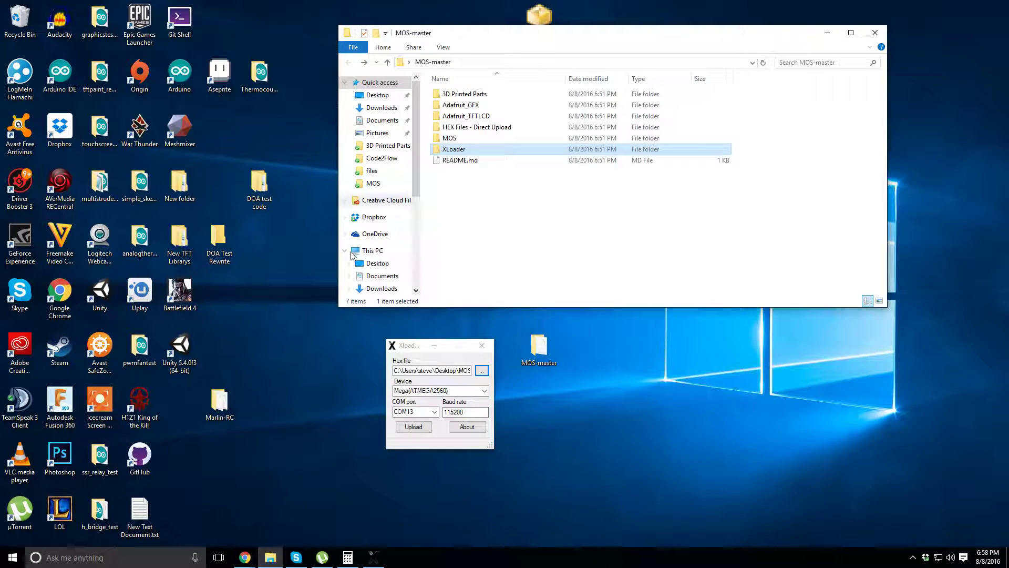
Choose Mega(ATMEGA2560) as the XLoader target device and check the baud rate
left_click(485, 391)
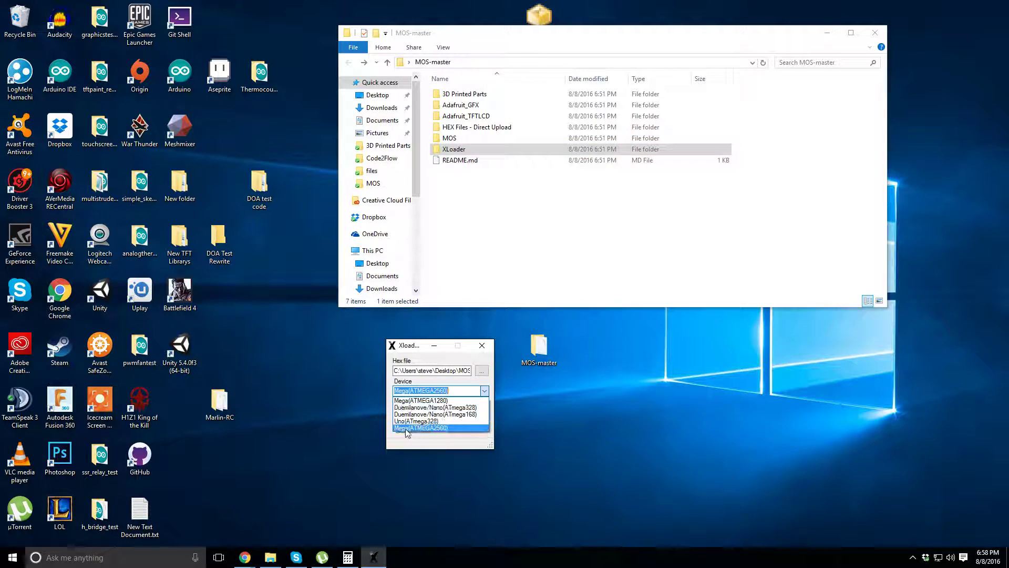
left_click(441, 428)
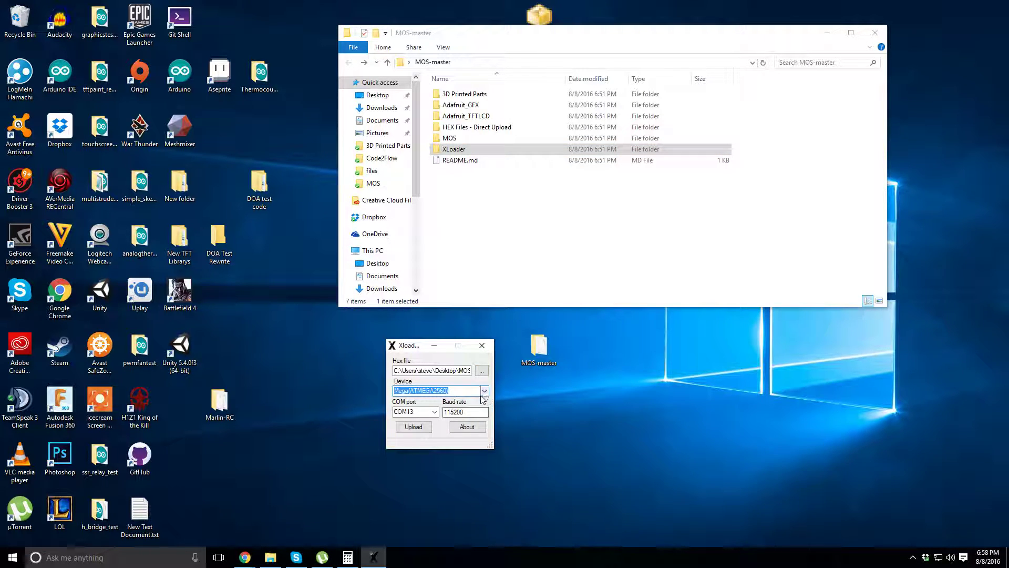
left_click(485, 390)
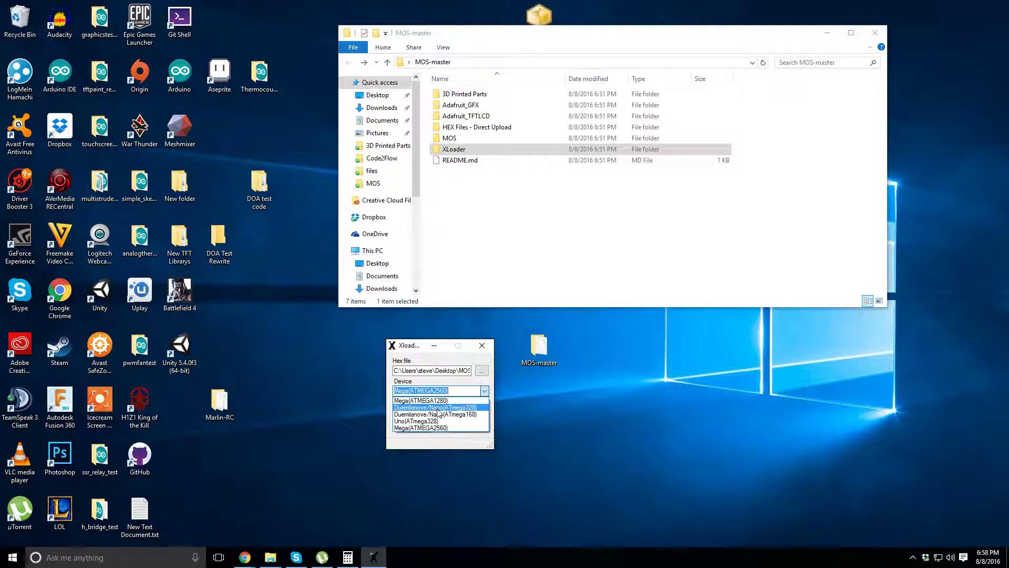
left_click(440, 428)
left_click_drag(468, 412, 443, 418)
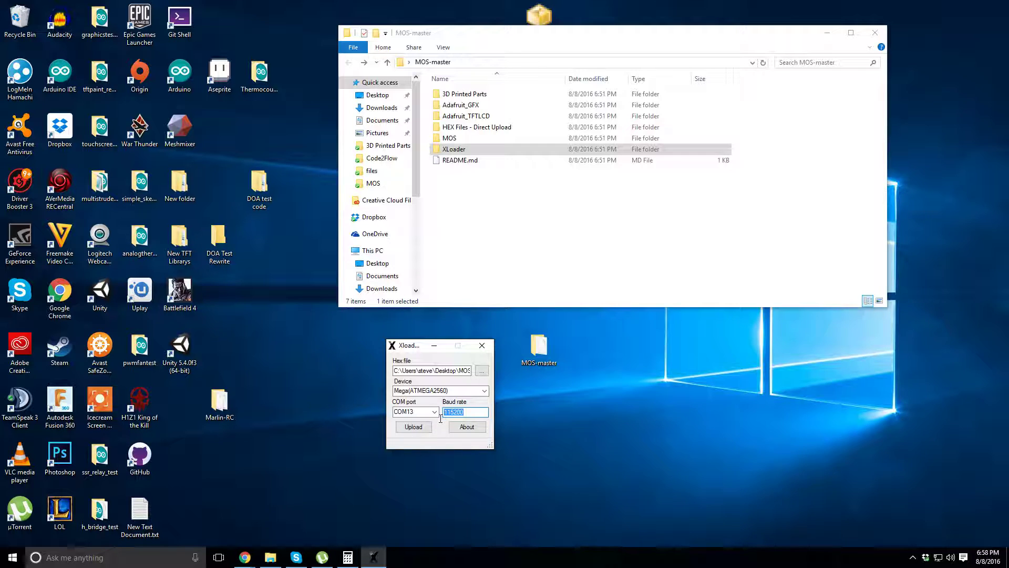
left_click(460, 414)
Open the HEX Files - Direct Upload folder in MOS-master to locate the firmware's hex file
left_click(492, 129)
double_click(493, 129)
left_click(348, 62)
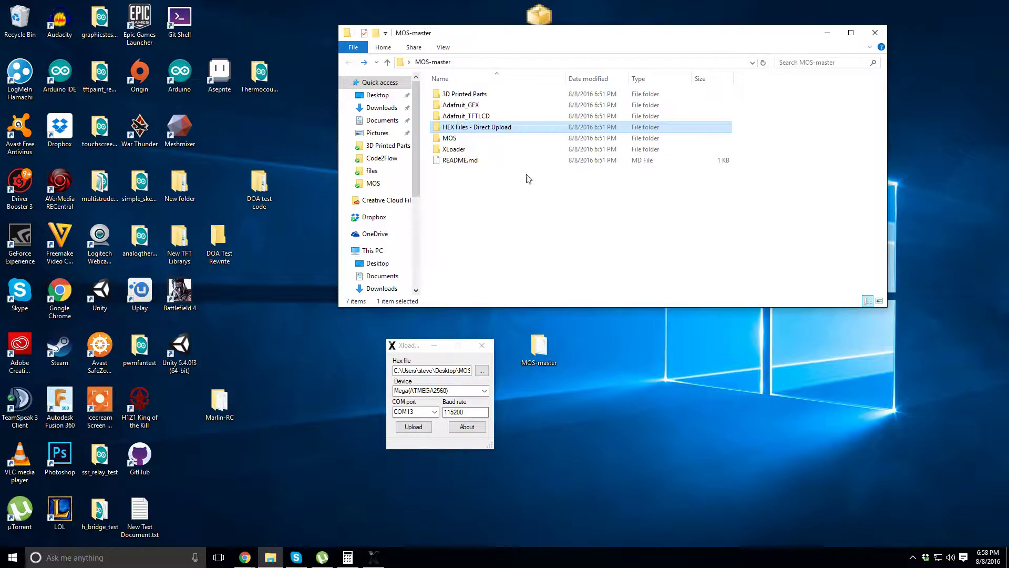
double_click(495, 129)
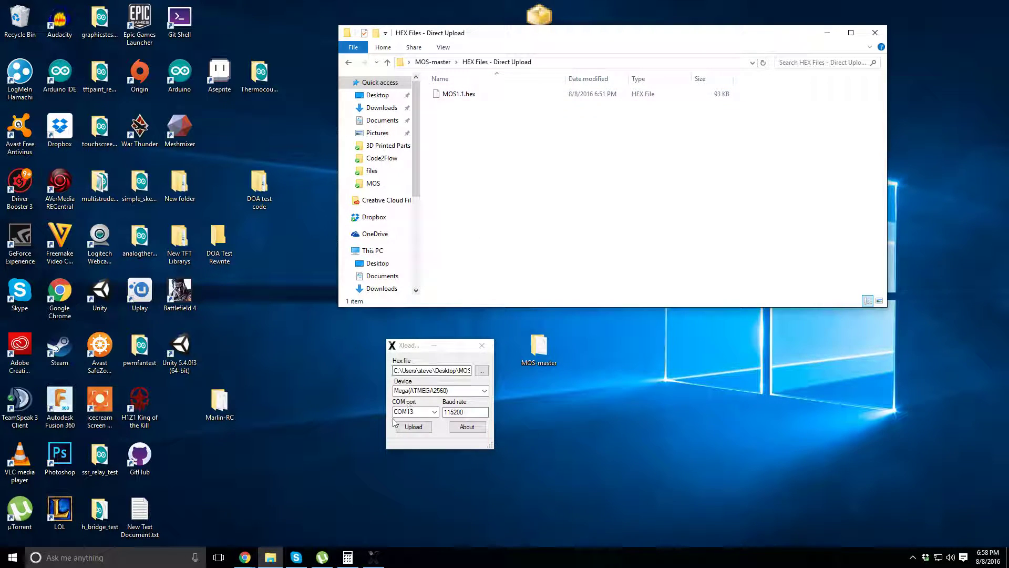
left_click(481, 381)
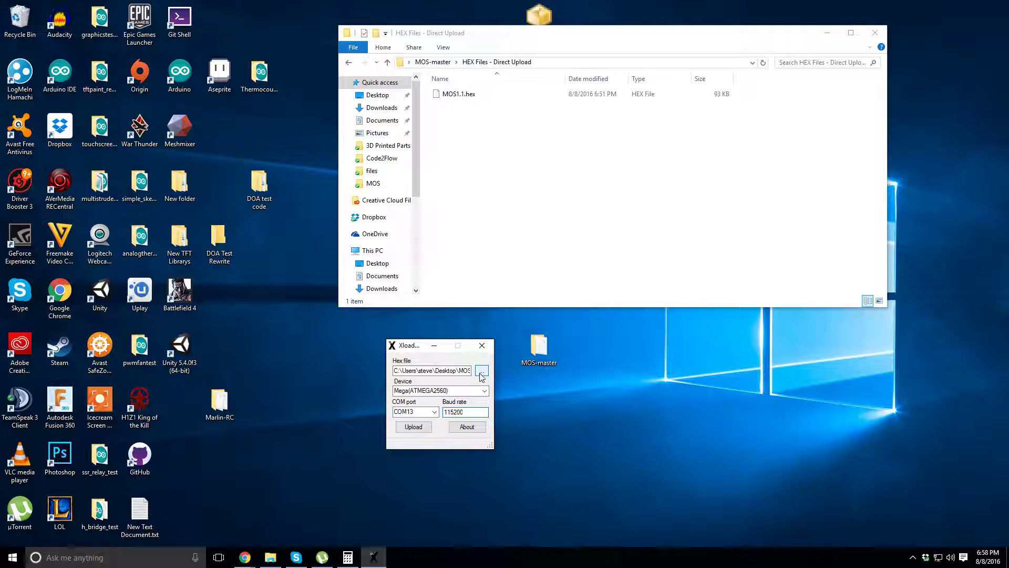
left_click(349, 62)
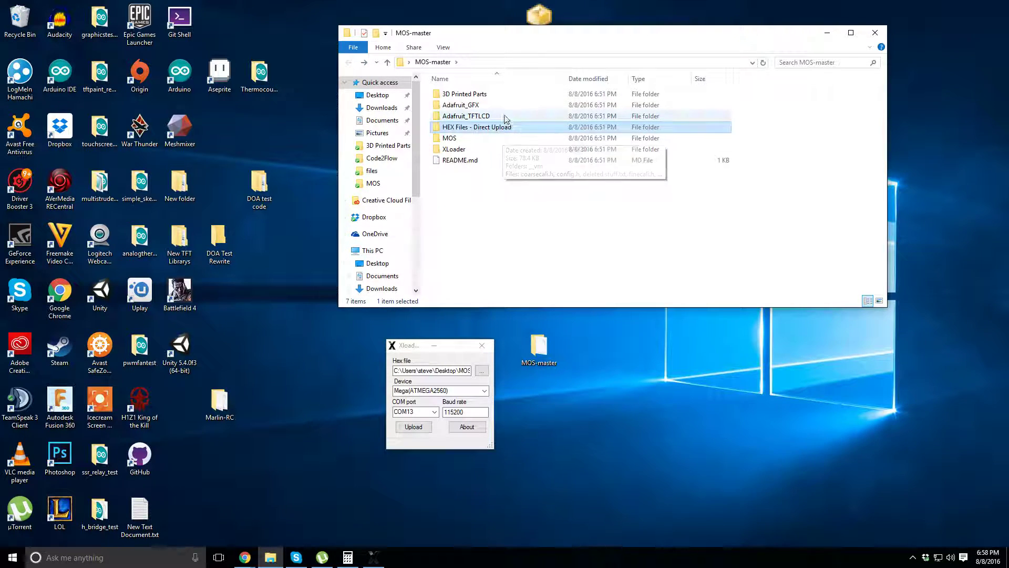
double_click(525, 127)
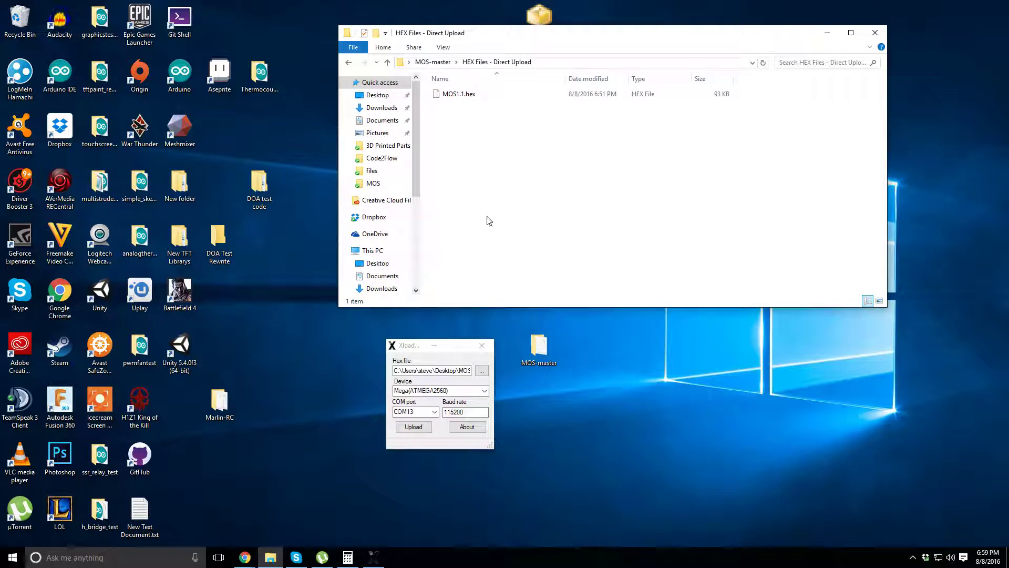
Load MOS1.1.hex from Desktop, MOS-master, HEX Files - Direct Upload as the XLoader hex file
left_click(481, 370)
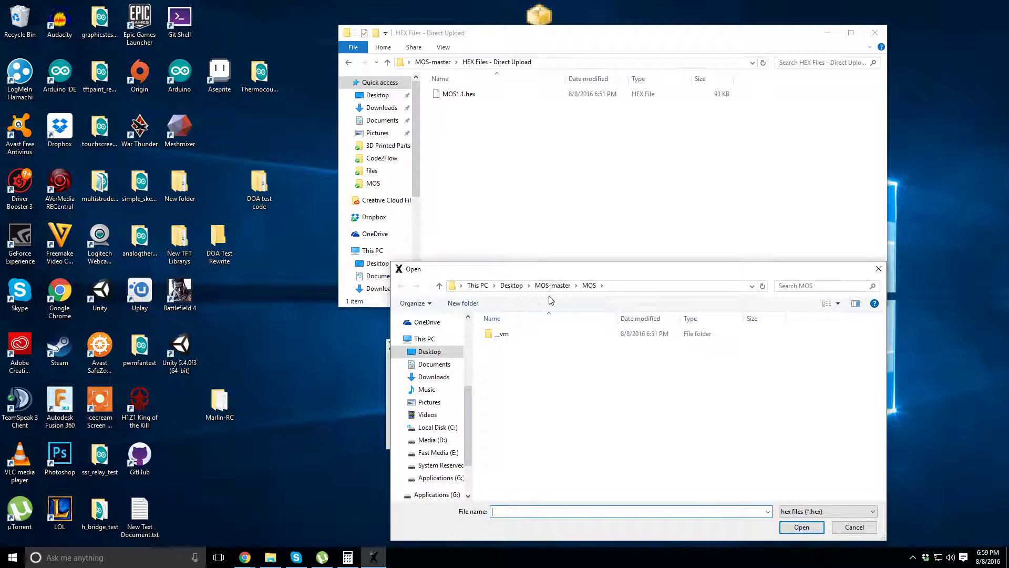
left_click(878, 269)
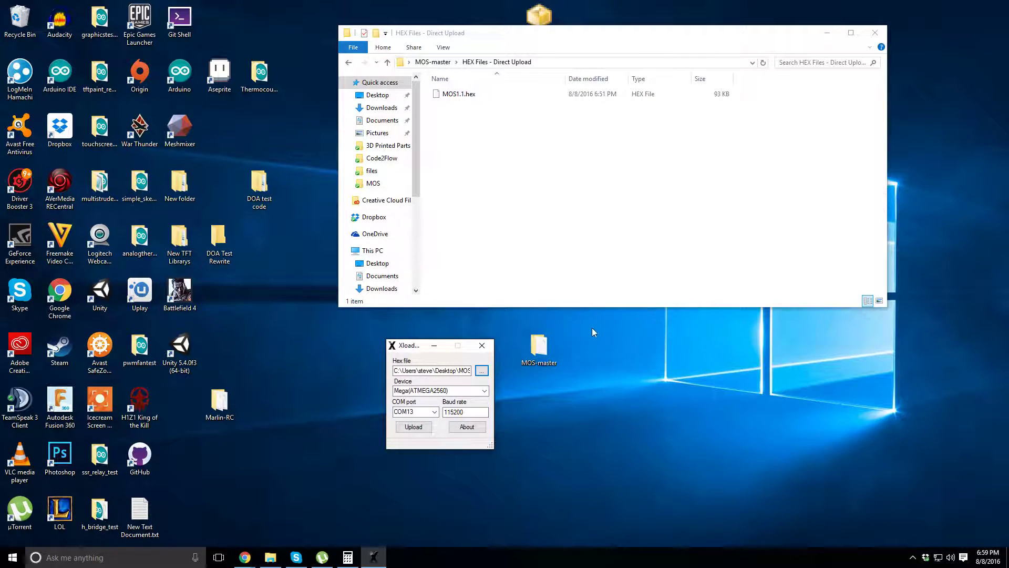
left_click(482, 371)
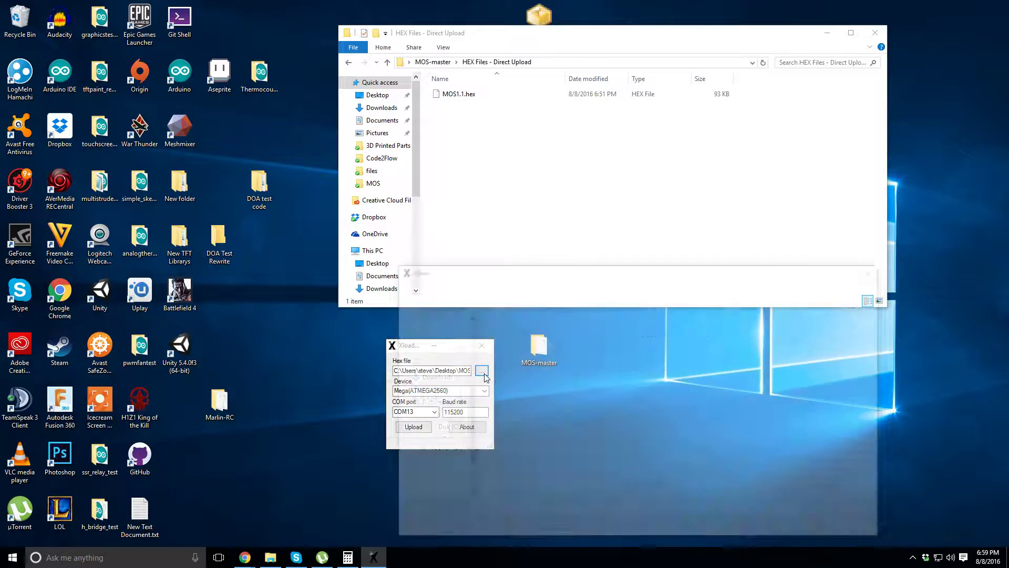
left_click(429, 351)
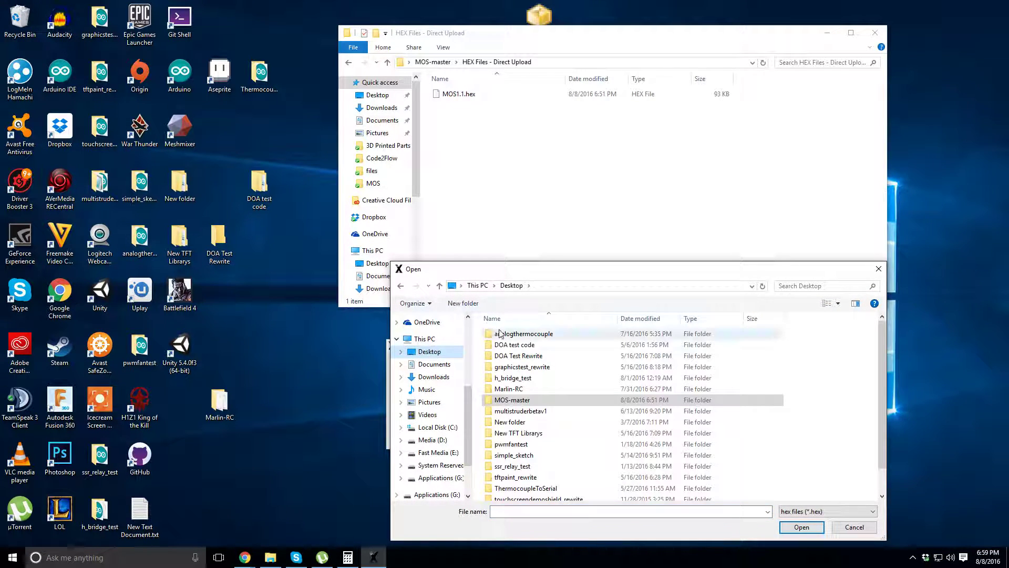
double_click(512, 366)
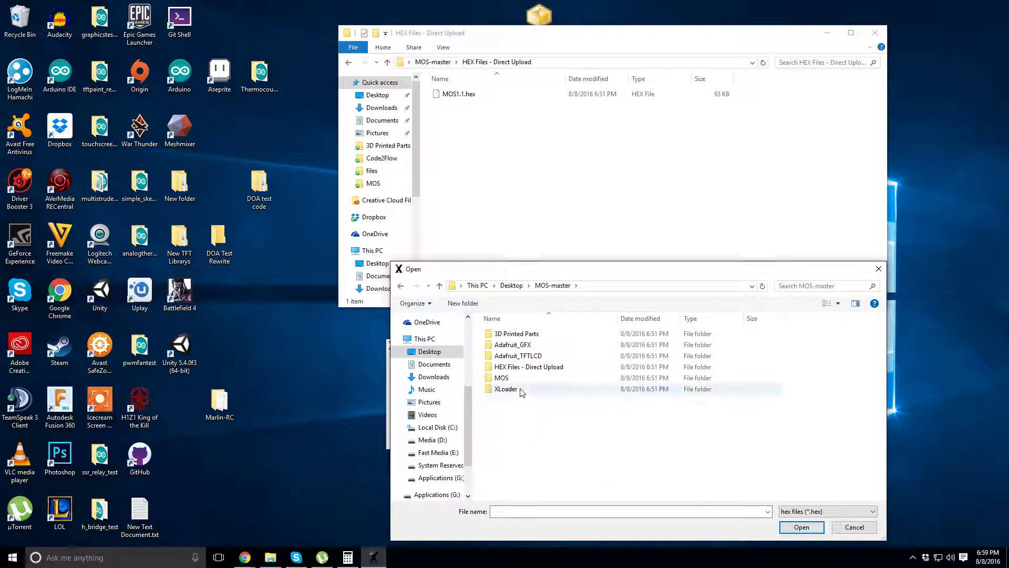
double_click(537, 371)
left_click(513, 336)
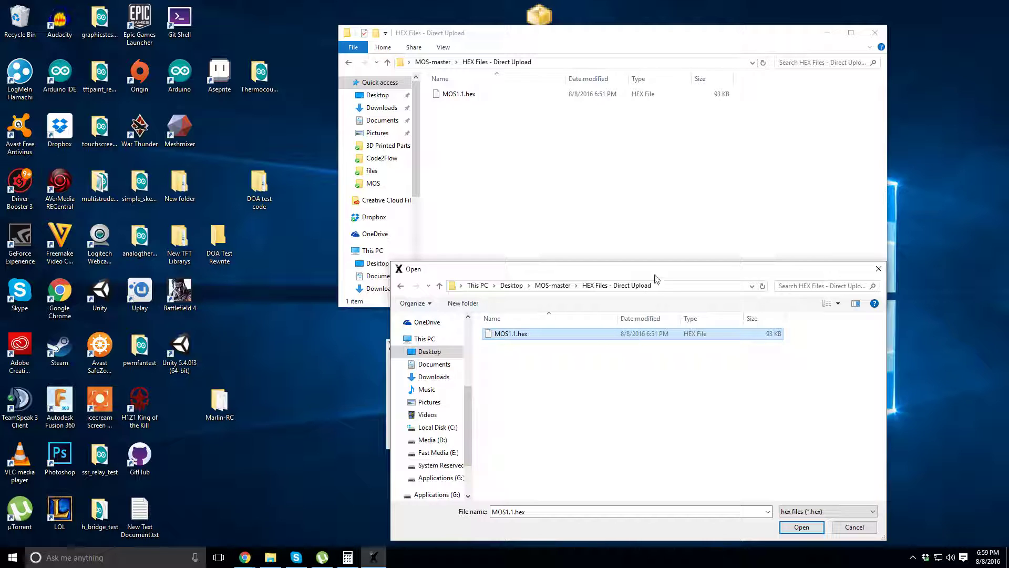
left_click(801, 527)
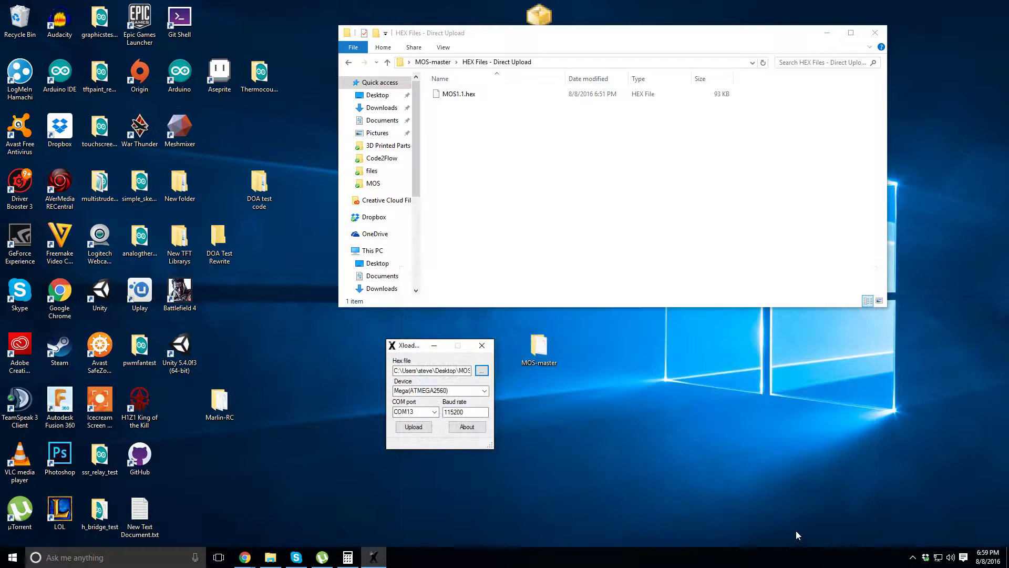
Choose MOS1.1.hex in MOS-master's HEX Files - Direct Upload folder again as the XLoader hex file
left_click(555, 350)
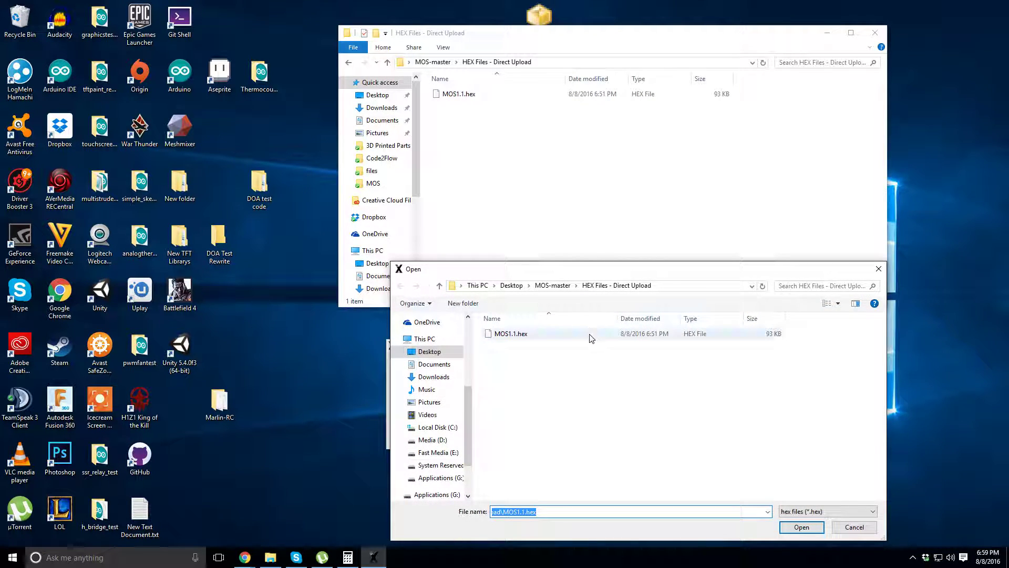
left_click(545, 335)
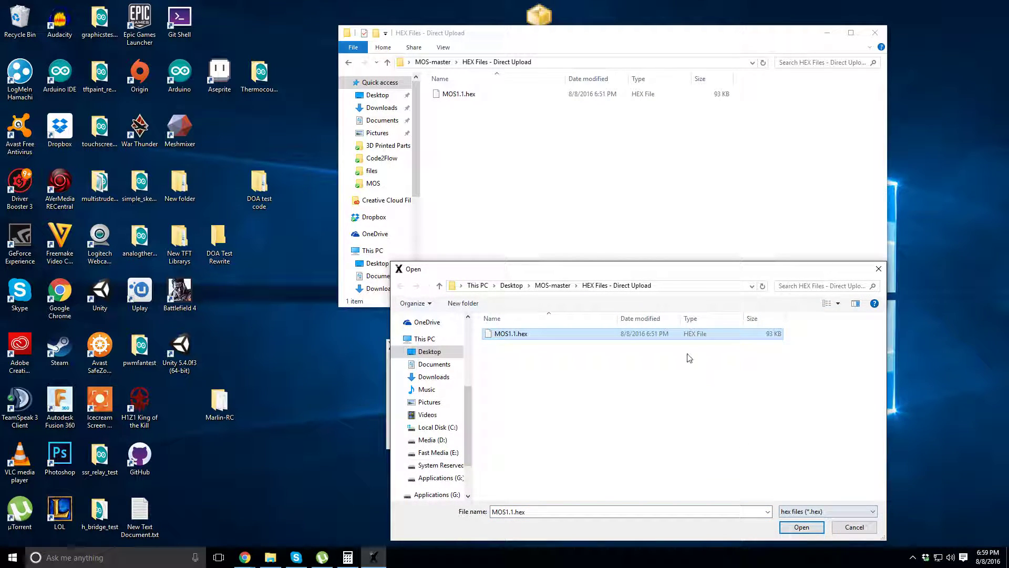
left_click(802, 528)
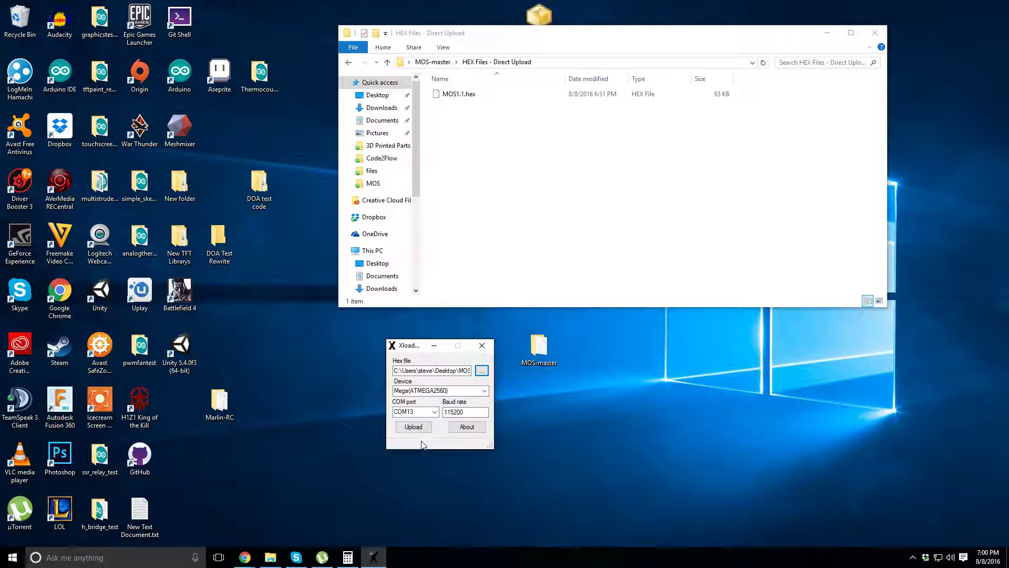
Set the XLoader COM port to COM14 and upload the hex file to the Arduino Mega
left_click(435, 413)
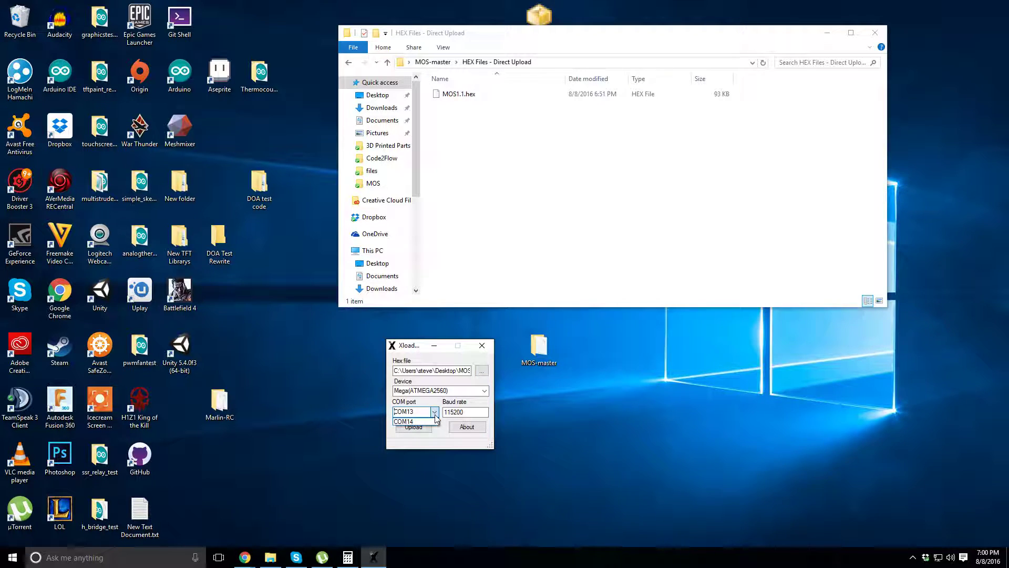
left_click(406, 422)
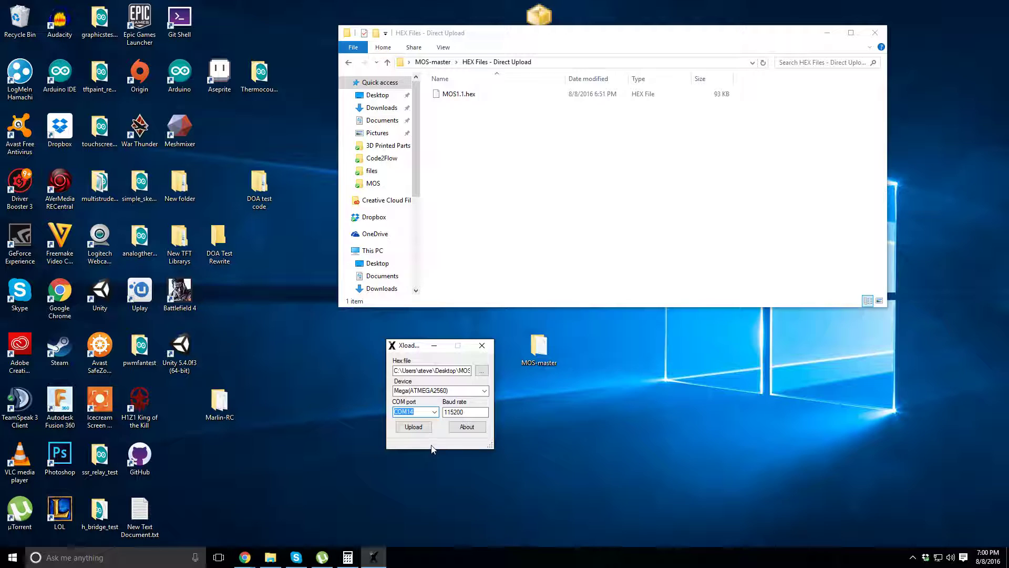
left_click(422, 429)
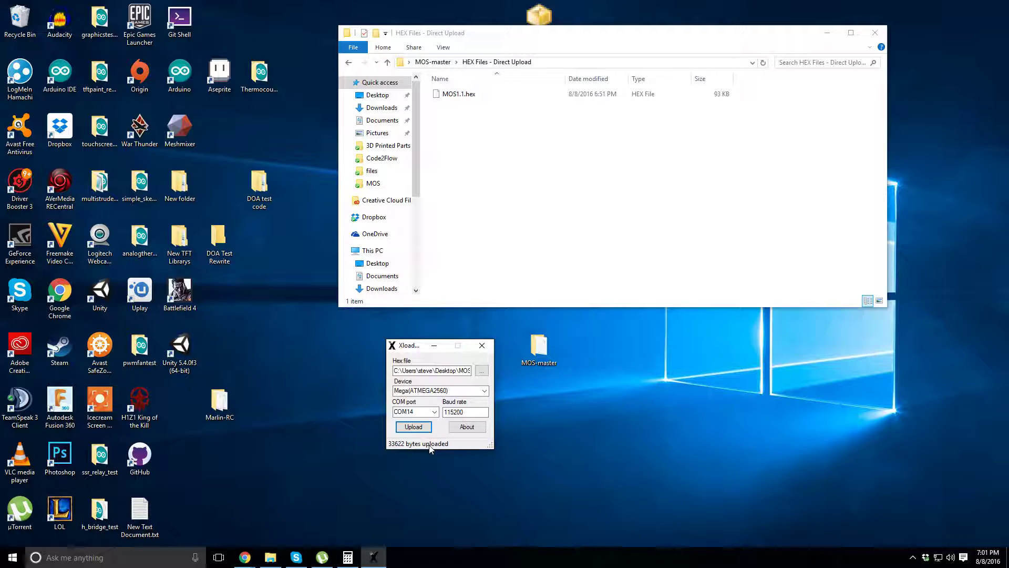
left_click(541, 191)
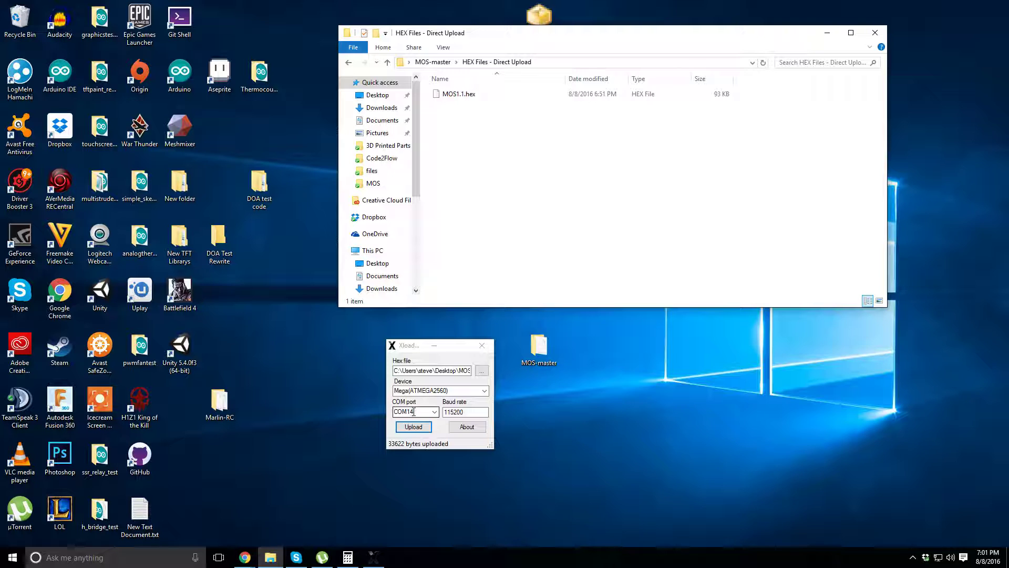
left_click(484, 391)
left_click(484, 390)
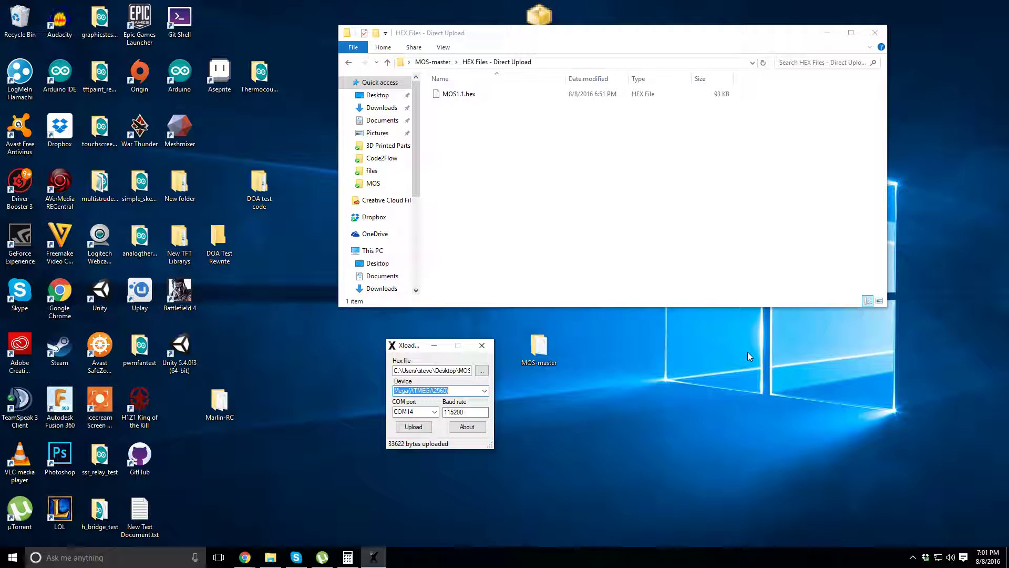
key("alt+z")
left_click(528, 207)
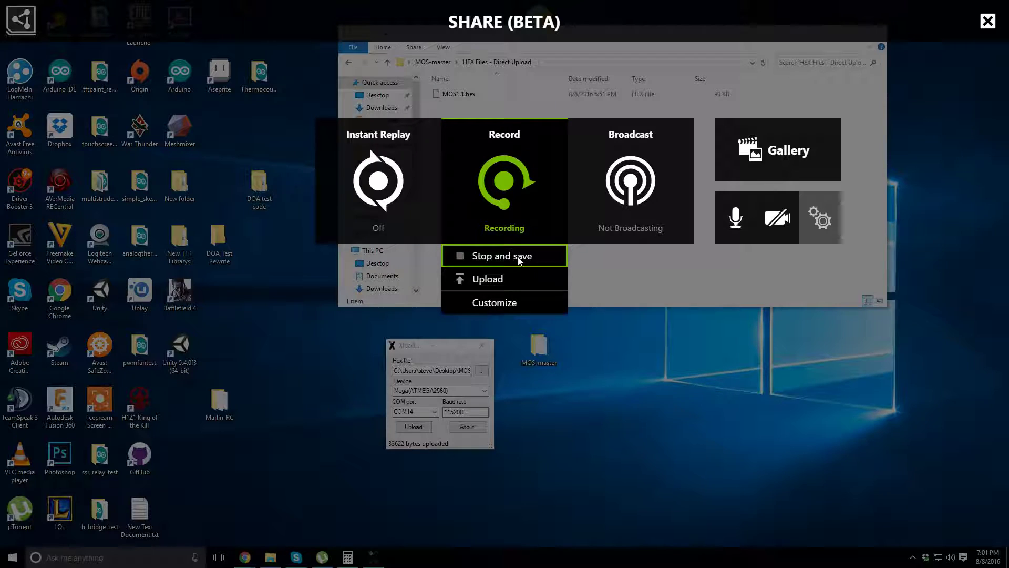